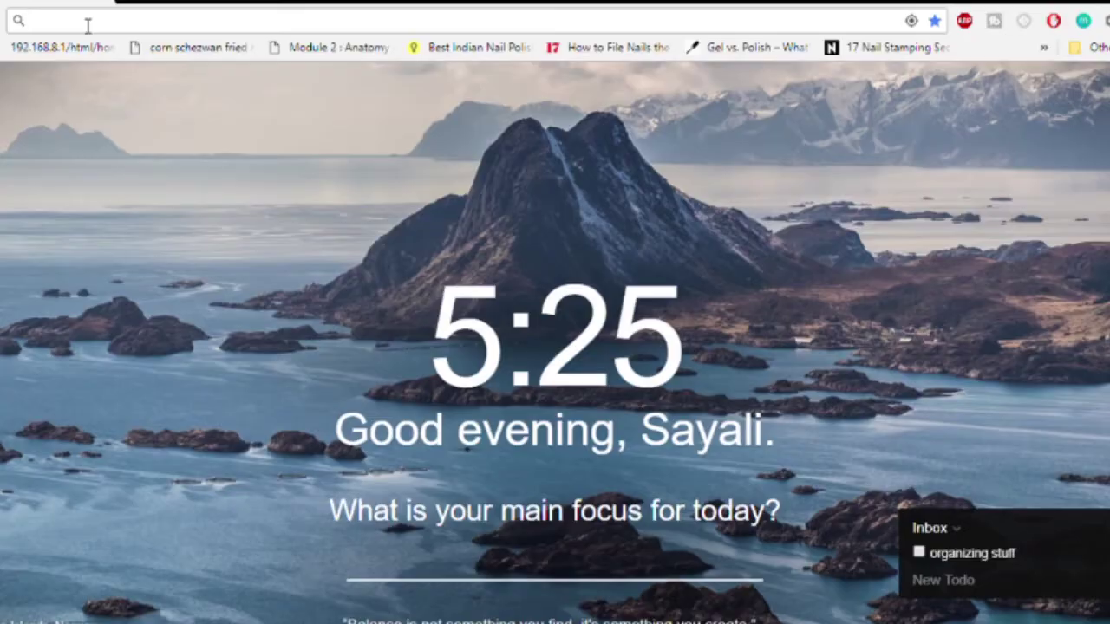
- Load google.com and search for 'numista' using the suggestion
text(google.com)
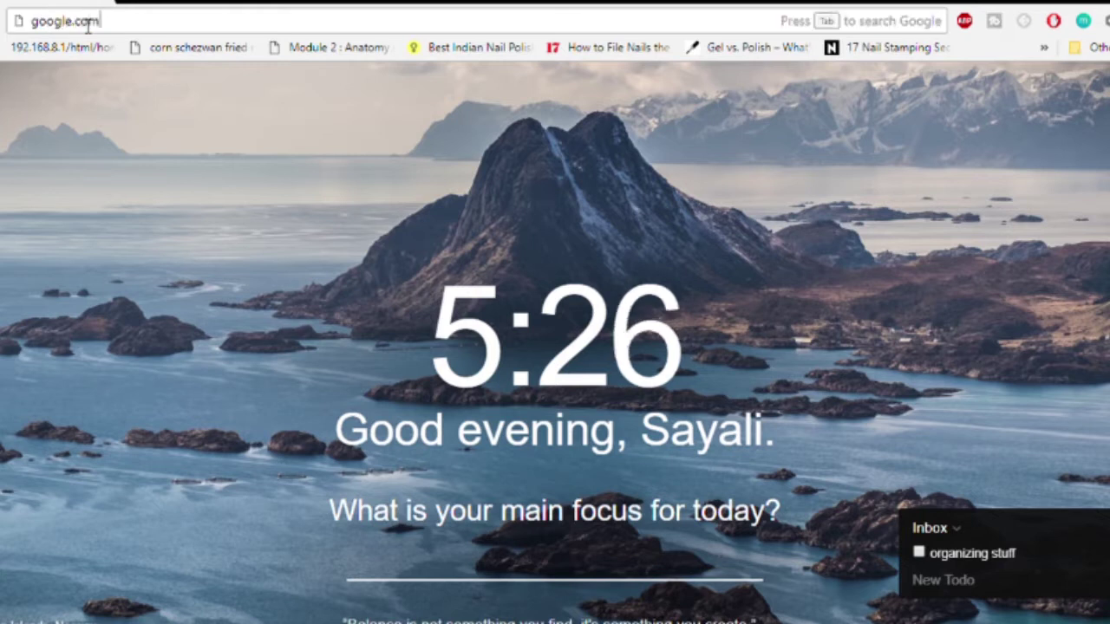
key(Return)
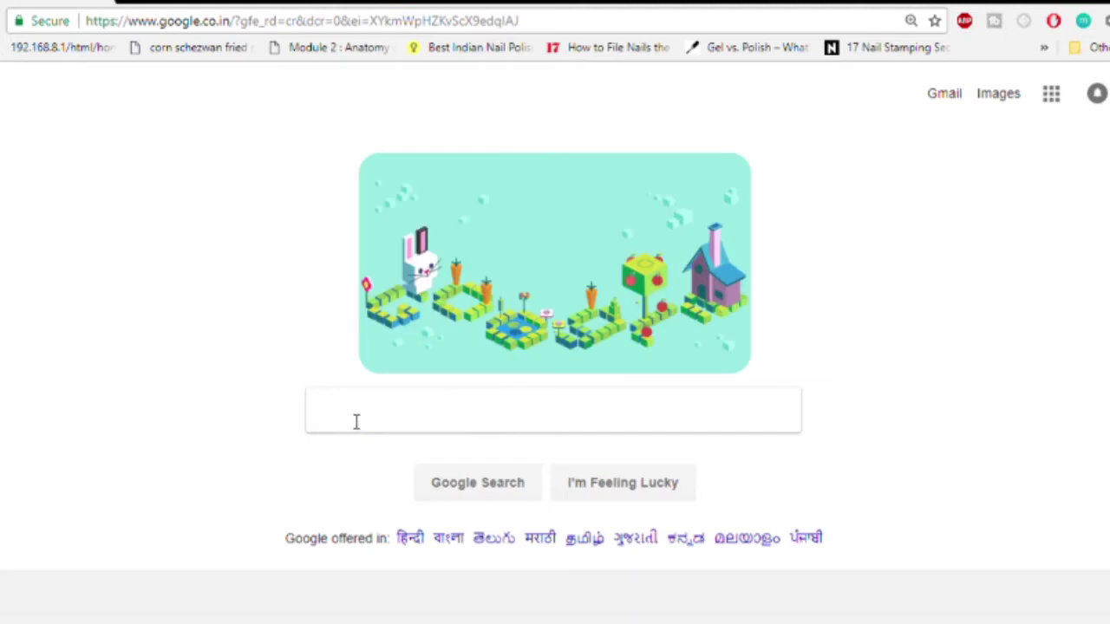
text(numista)
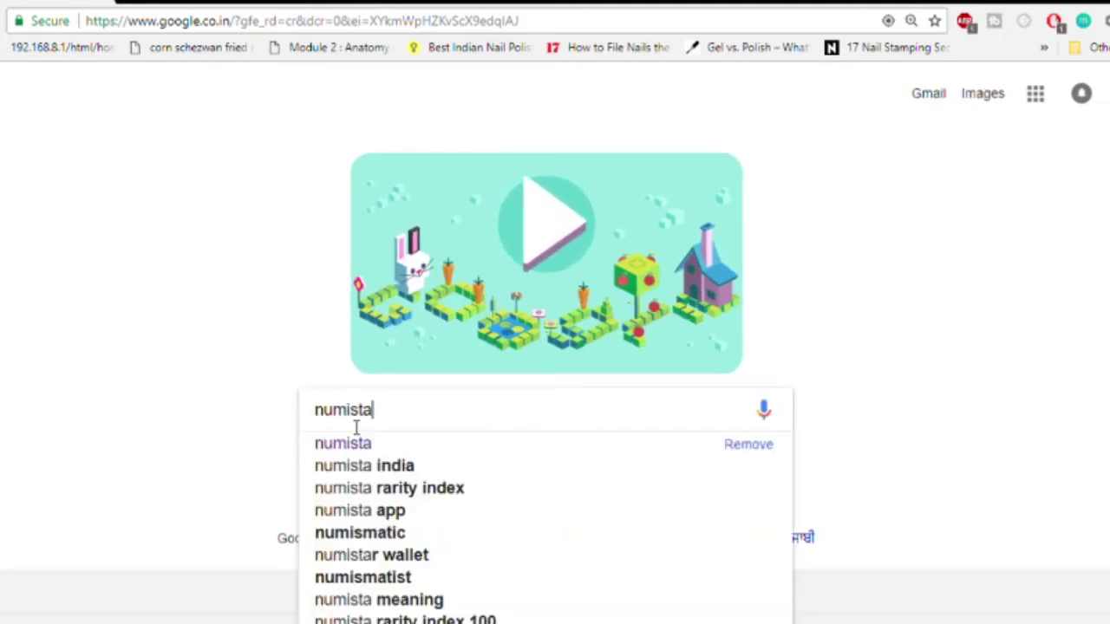
click(352, 447)
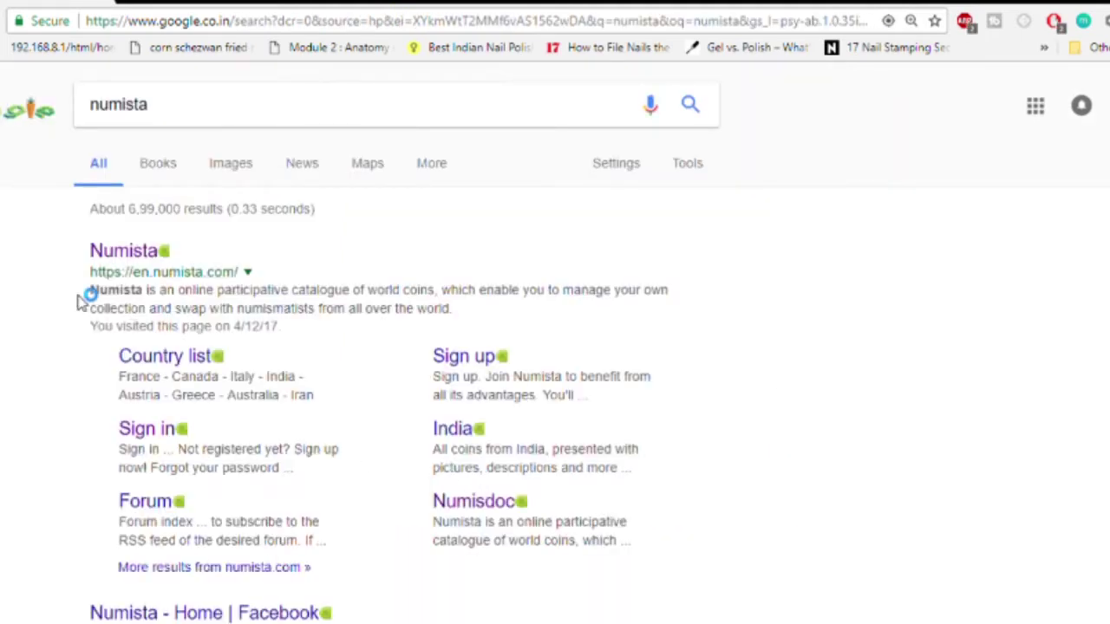
- Open en.numista.com, look over the Register sign-up form, then go to Sign in
click(137, 256)
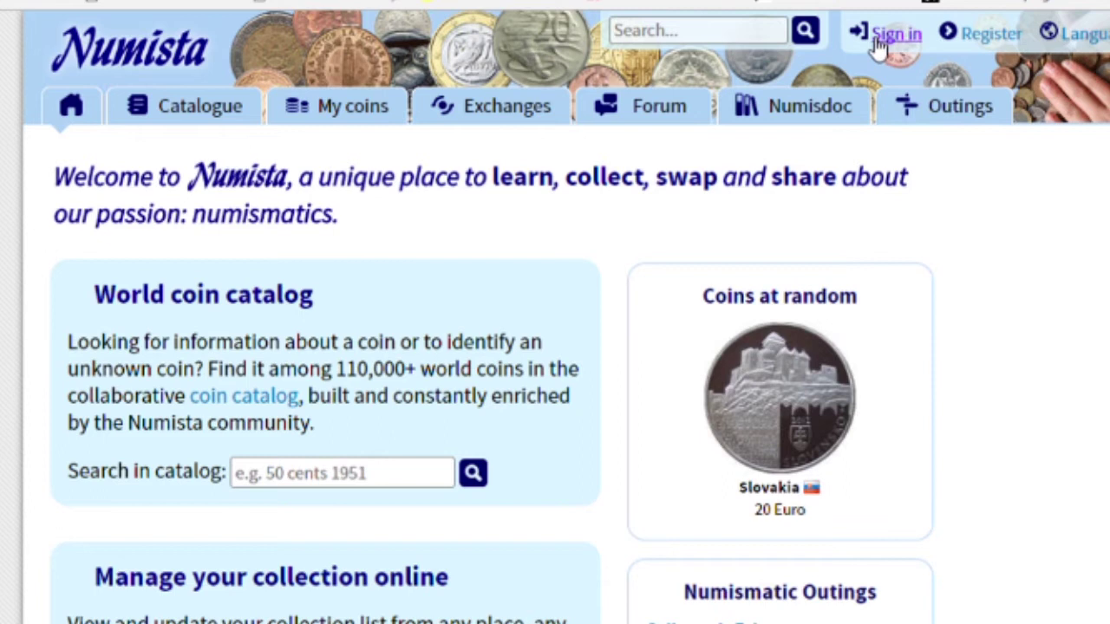
click(969, 42)
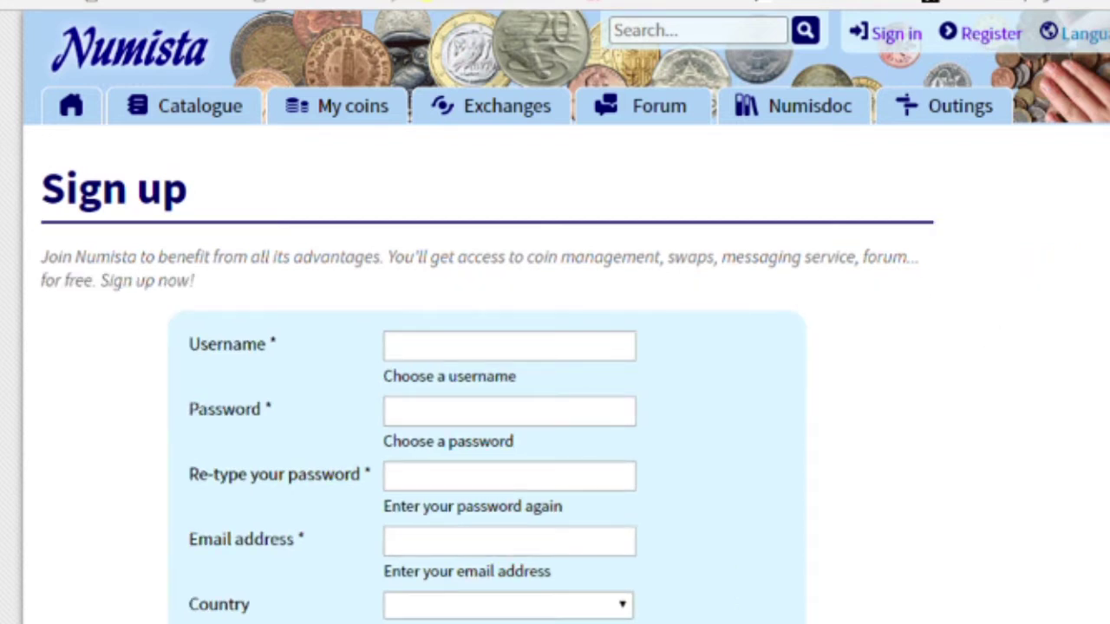
scroll(486, 347, down, 3)
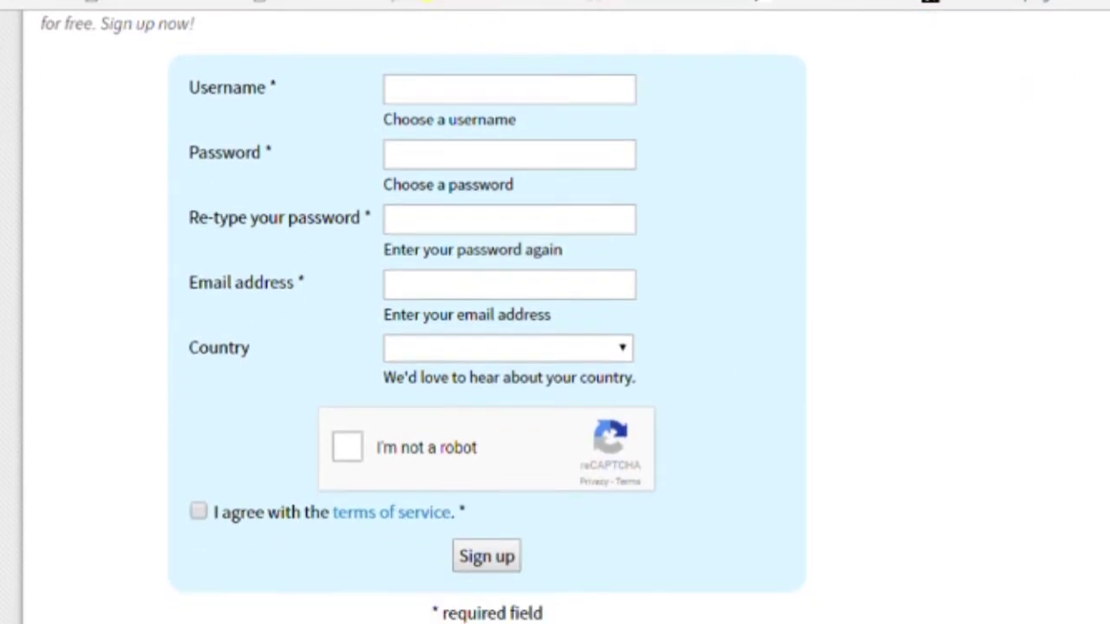
scroll(844, 152, up, 3)
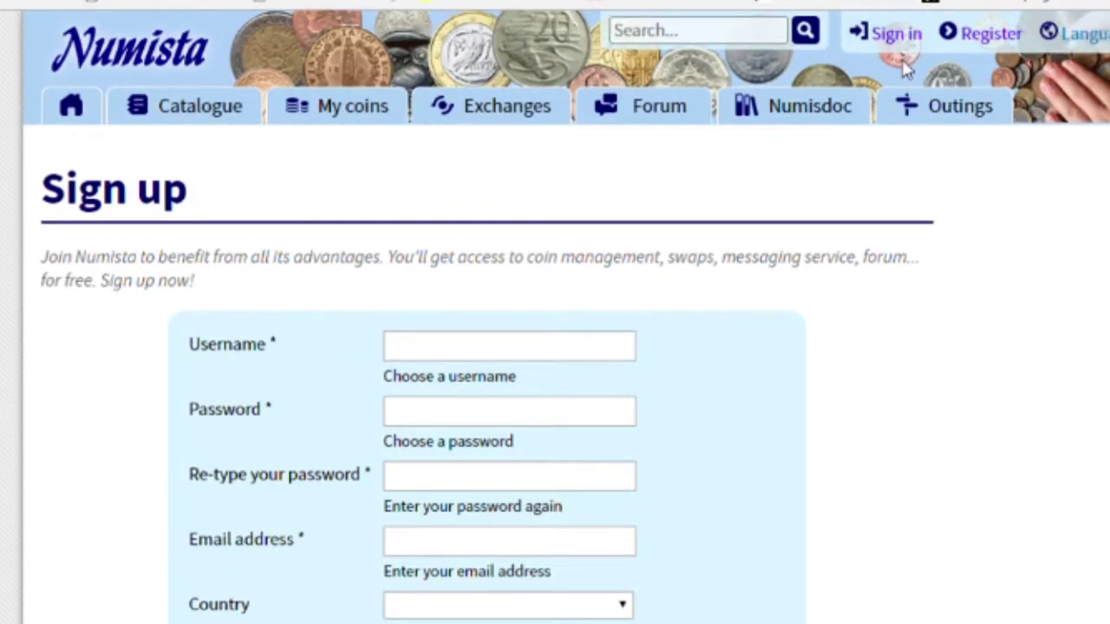
click(895, 34)
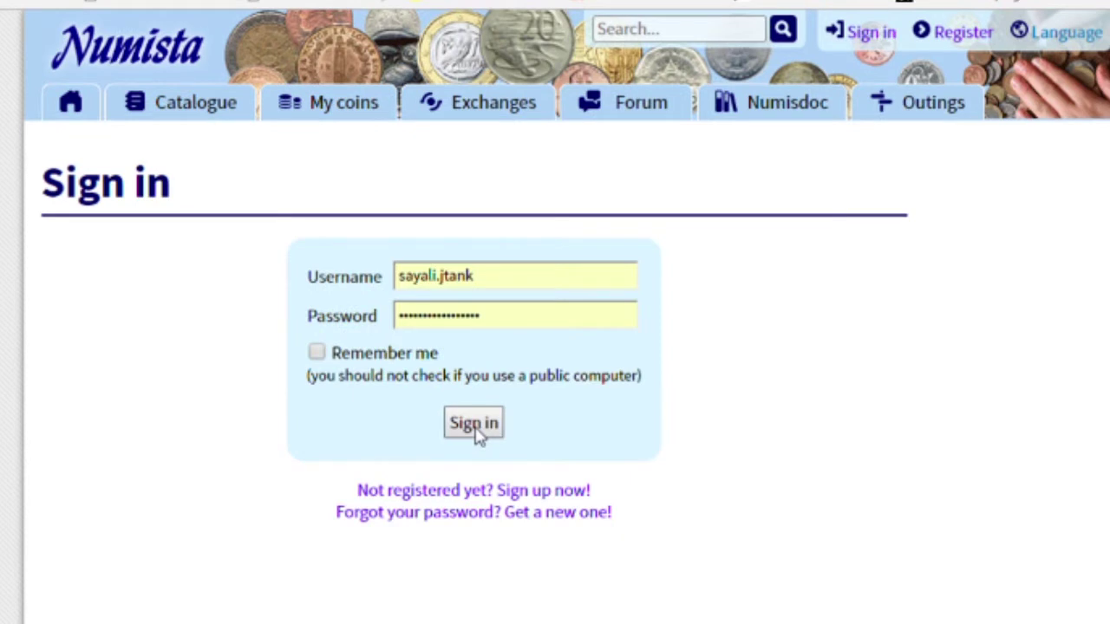
- Sign in with the autofilled credentials to reach the My collection overview
click(474, 425)
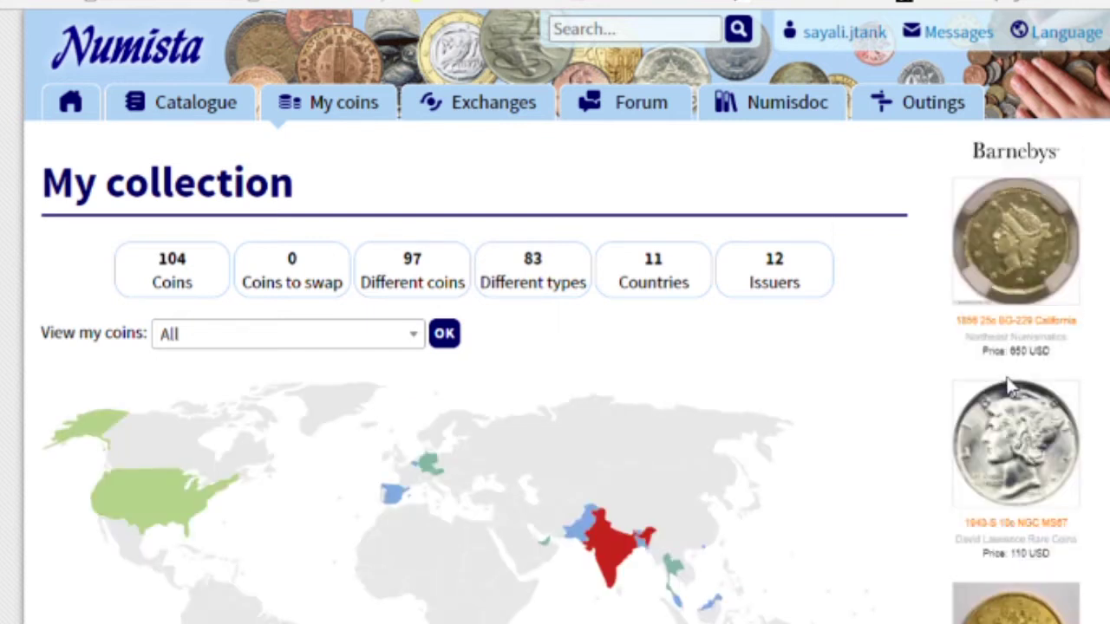
scroll(1008, 388, down, 2)
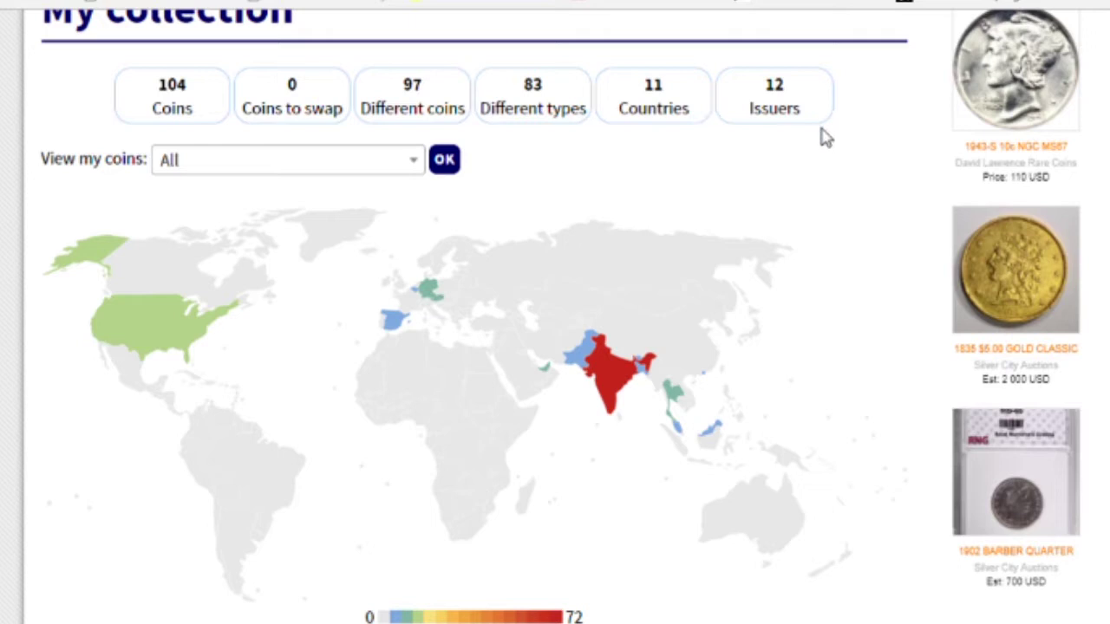
- Check India's 70 coins on the collection world map and open India's coin list
scroll(468, 347, down, 1)
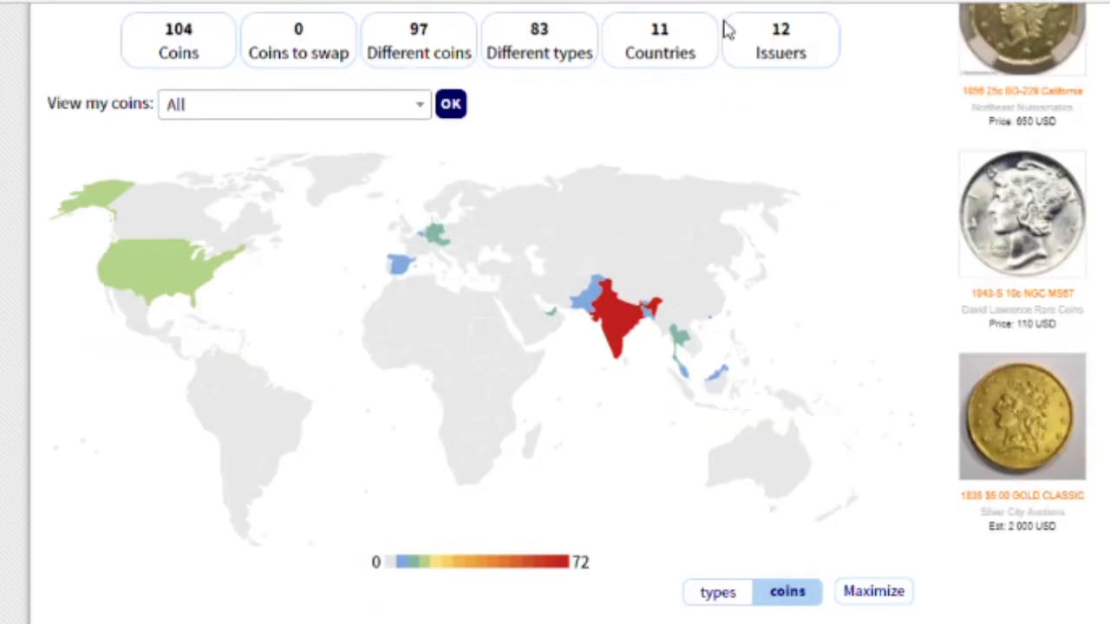
mouse_move(629, 340)
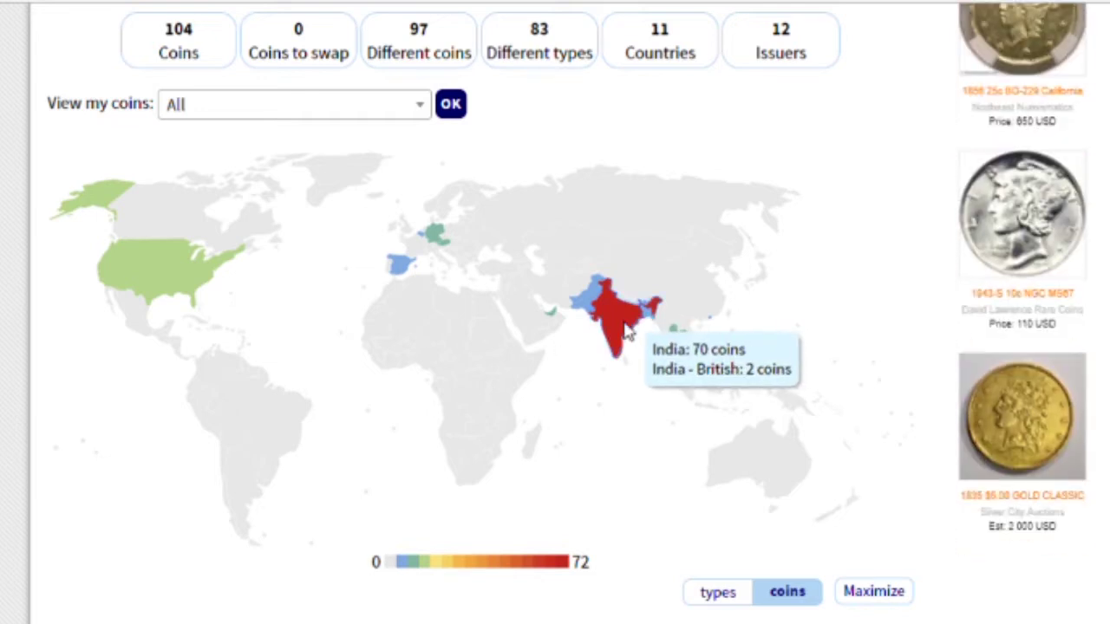
click(625, 331)
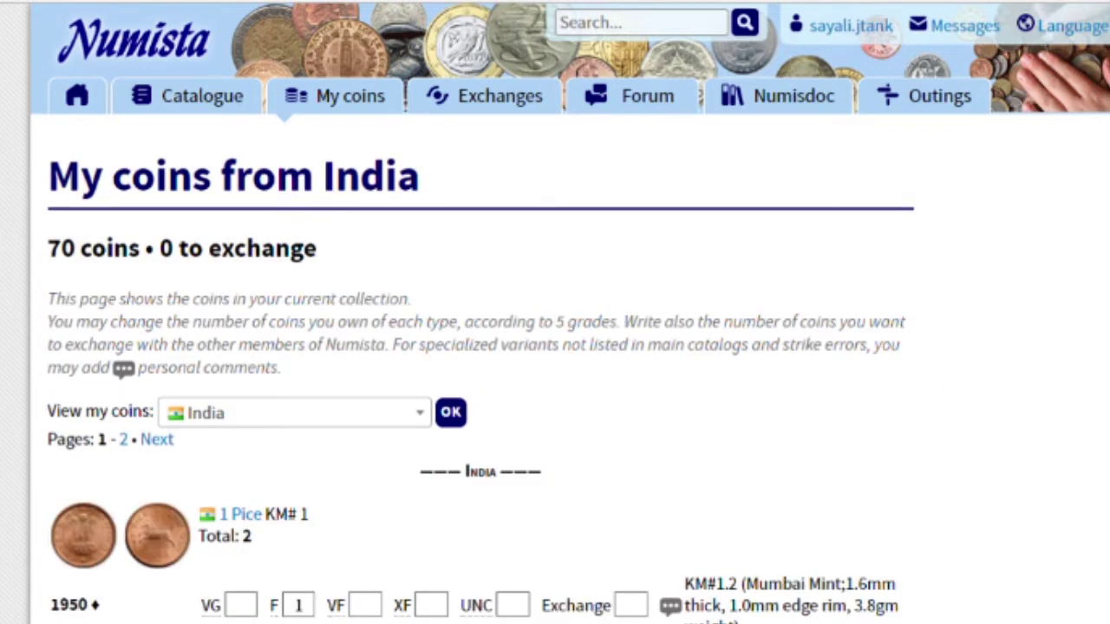
- Scroll through the My coins from India list and bring up the Catalogue menu
scroll(555, 312, down, 4)
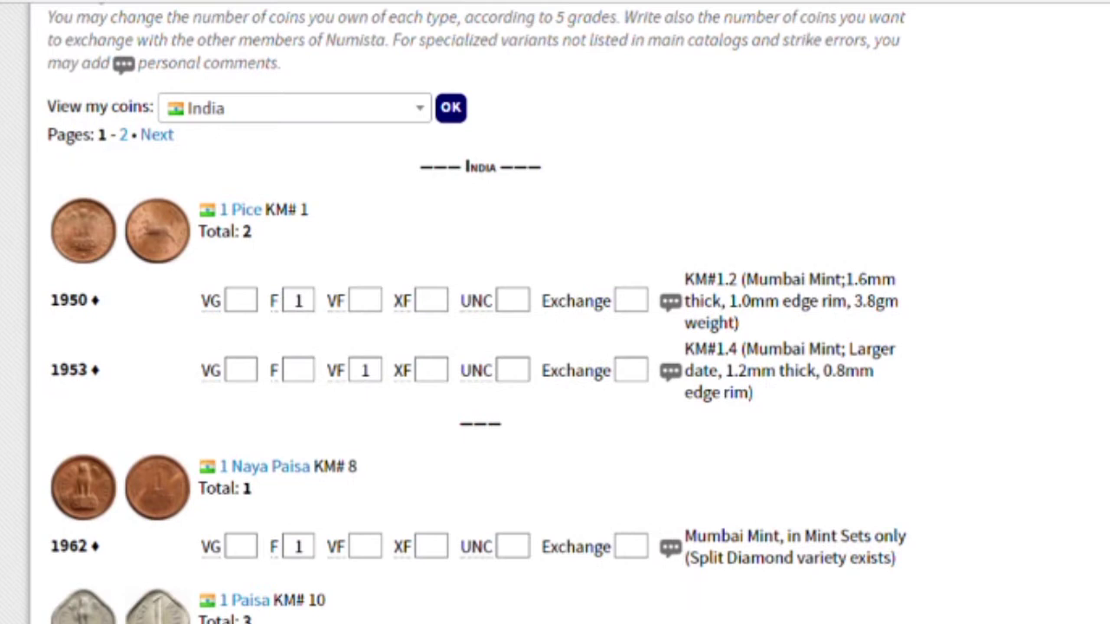
scroll(555, 312, down, 2)
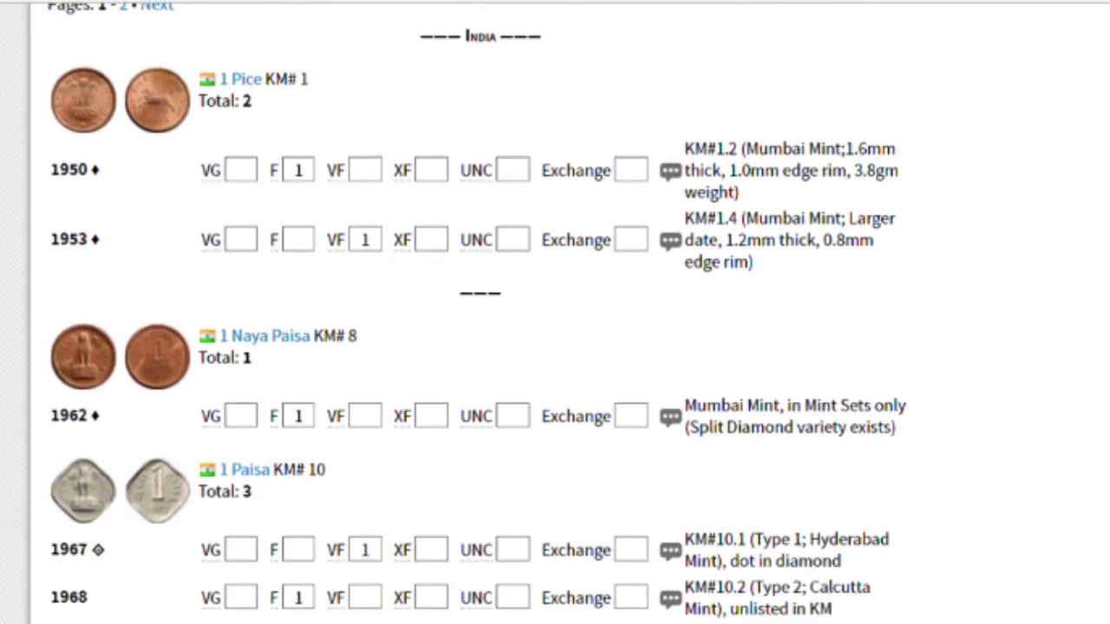
scroll(555, 312, down, 6)
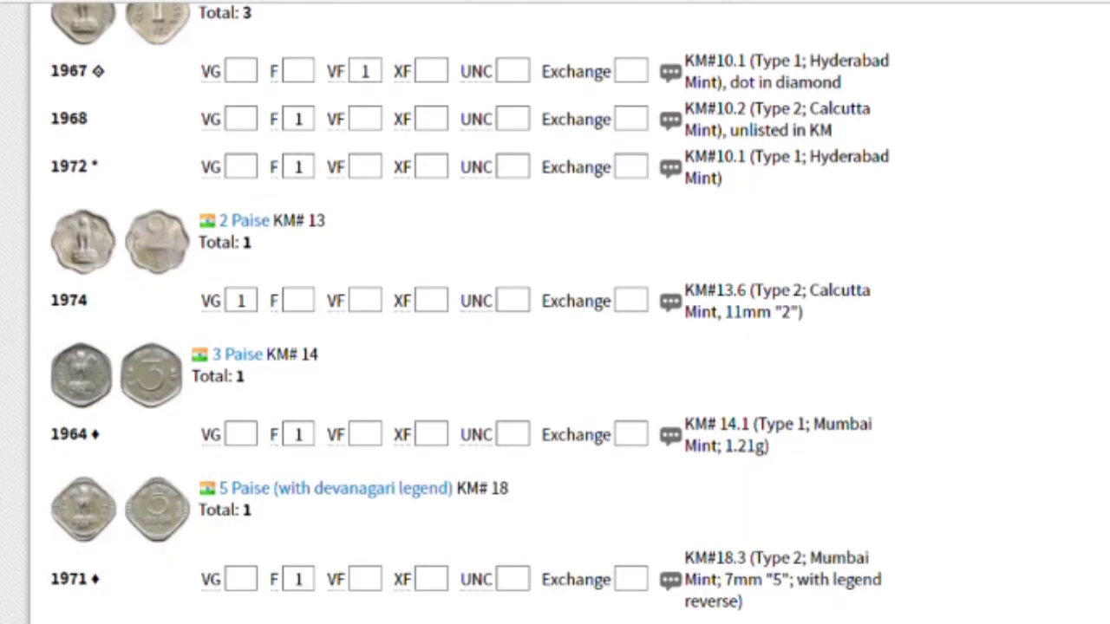
scroll(555, 312, down, 6)
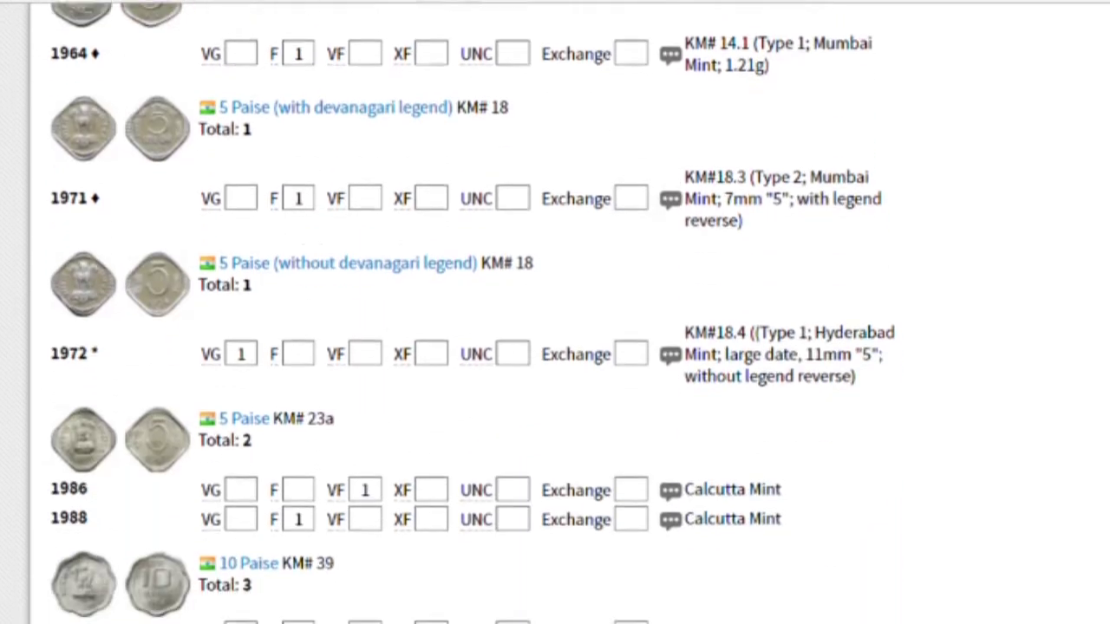
scroll(555, 312, up, 14)
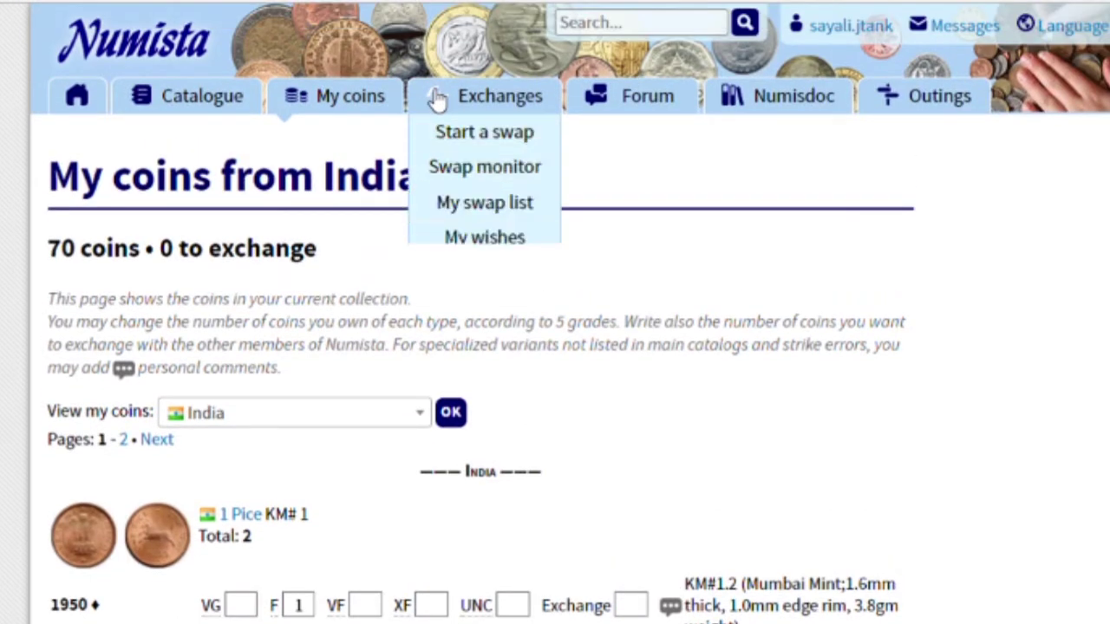
mouse_move(194, 93)
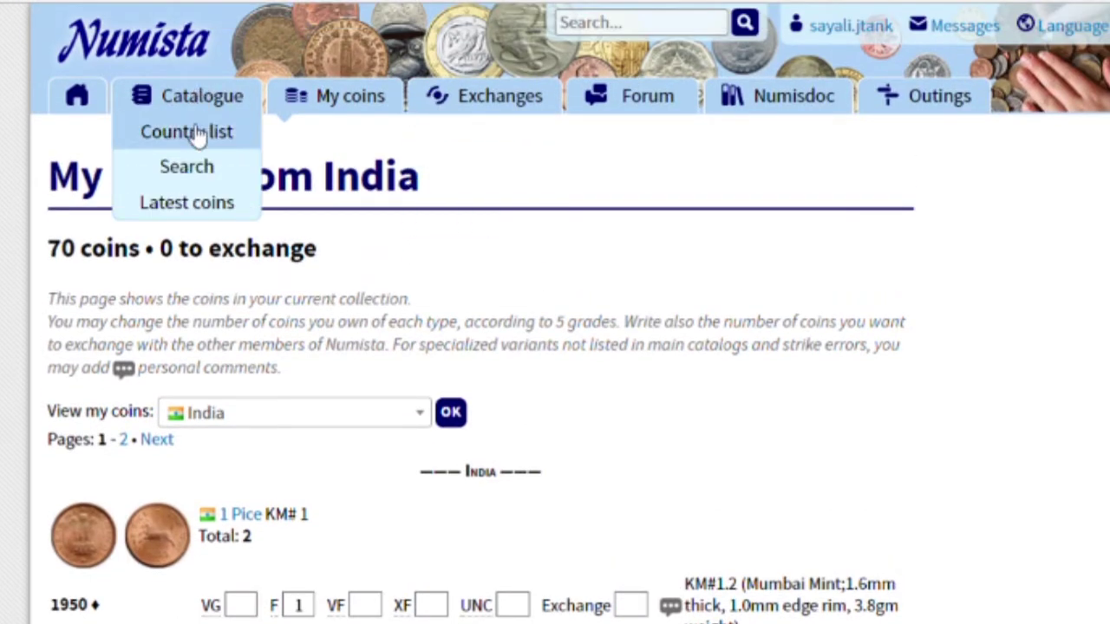
- Open the catalogue coin search and set the issuer filter to India
click(191, 167)
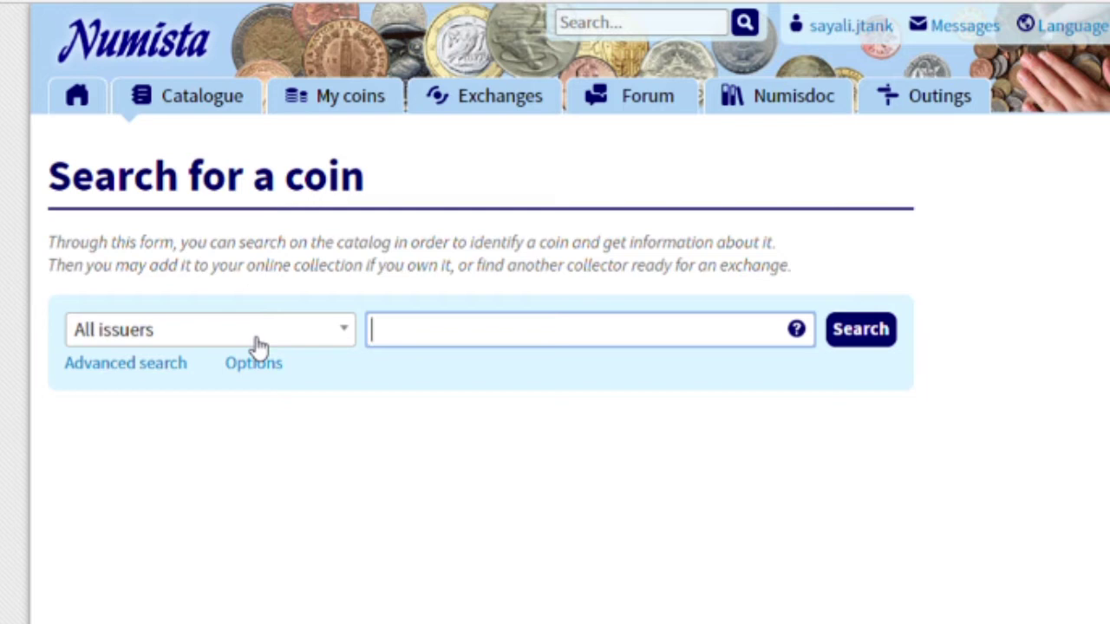
click(258, 336)
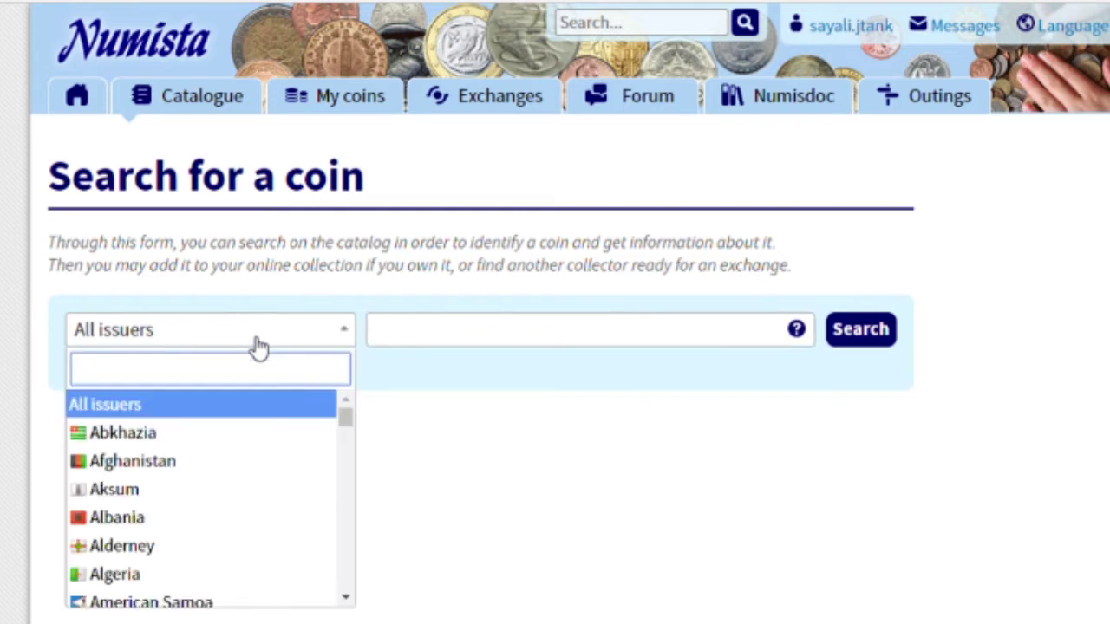
text(indi)
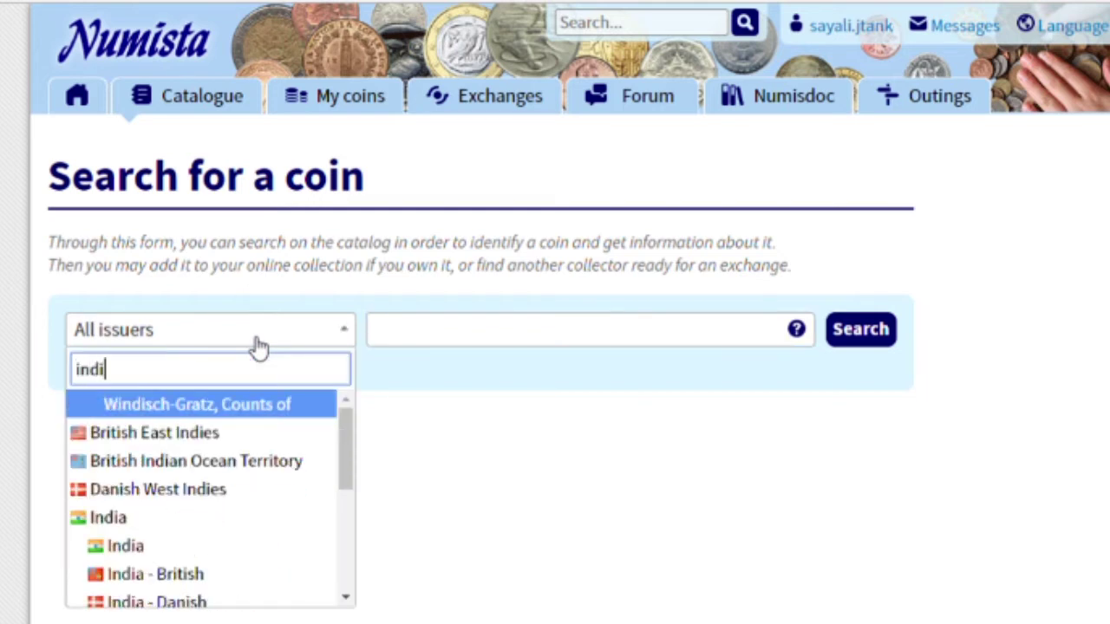
text(a)
key(Down)
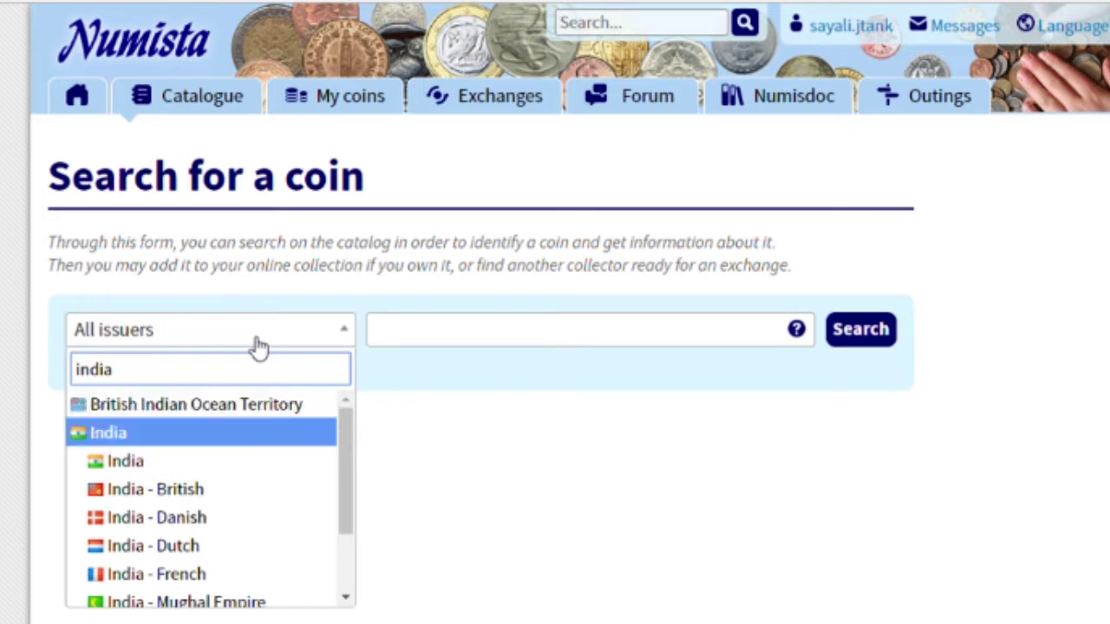
key(Return)
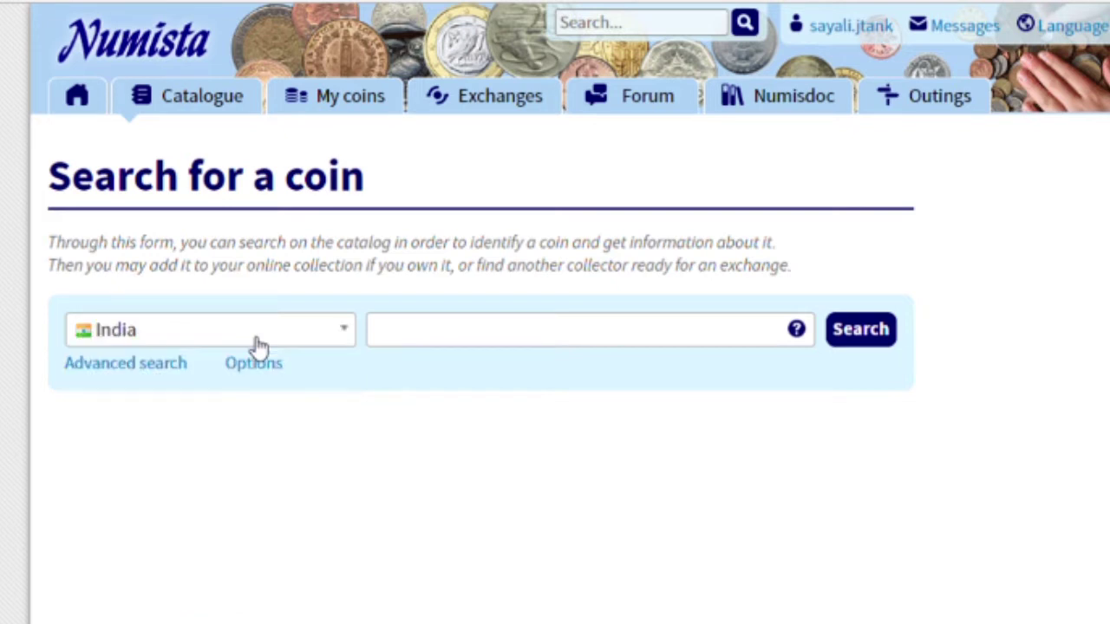
- Search the catalogue for '25 paise'
click(440, 345)
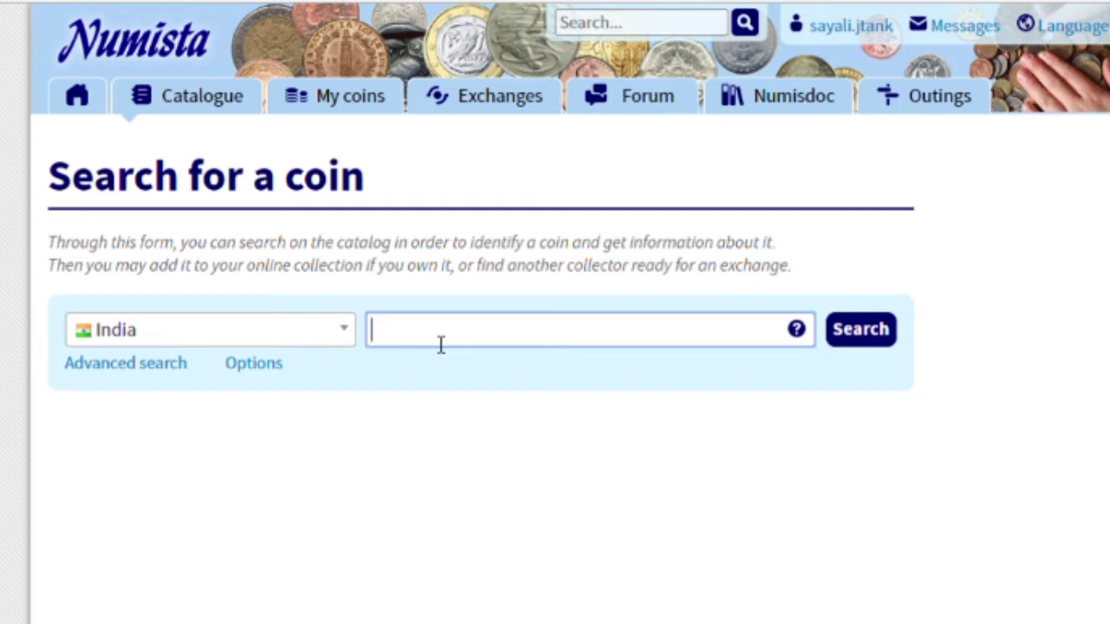
text(25 paise)
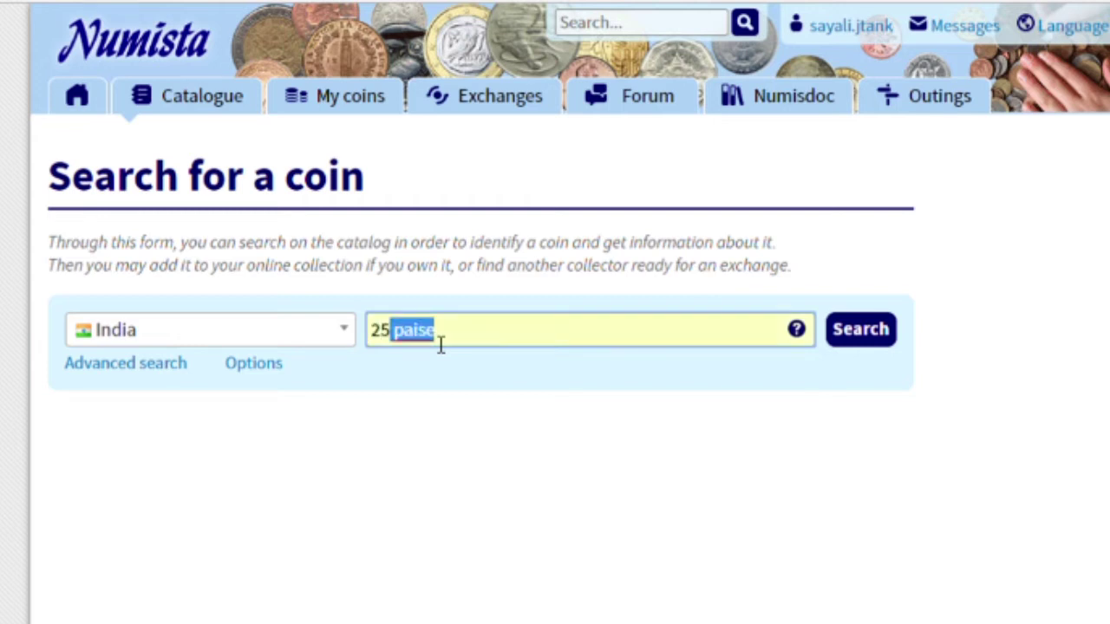
click(441, 344)
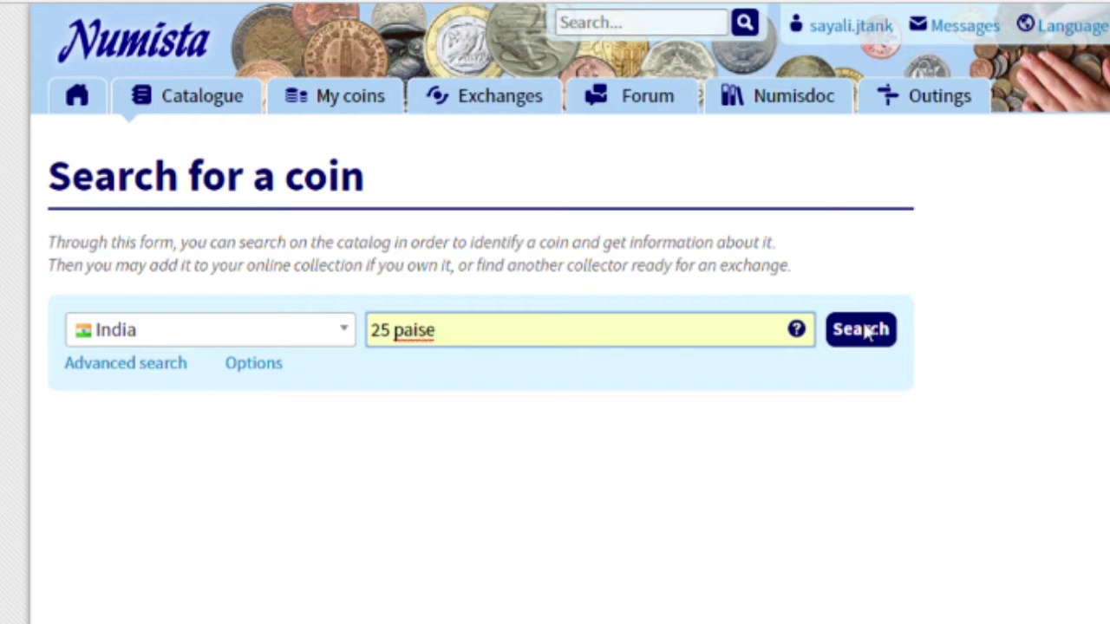
click(875, 345)
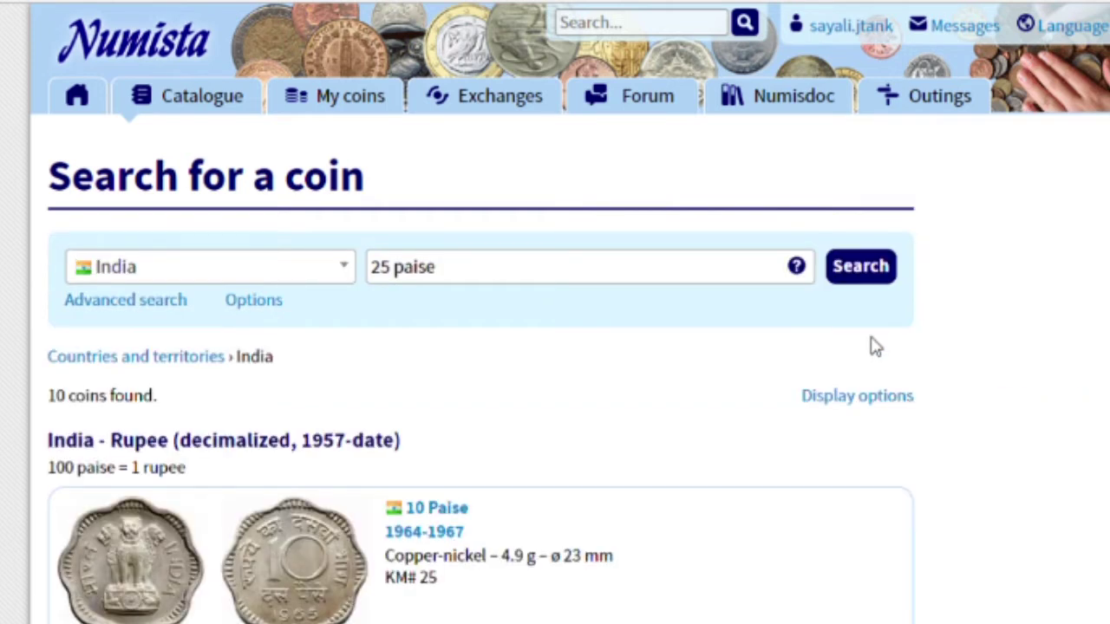
- Scroll the results down to the collected 25 Paise 1988-2002 stainless steel entry, KM# 54
scroll(874, 347, down, 4)
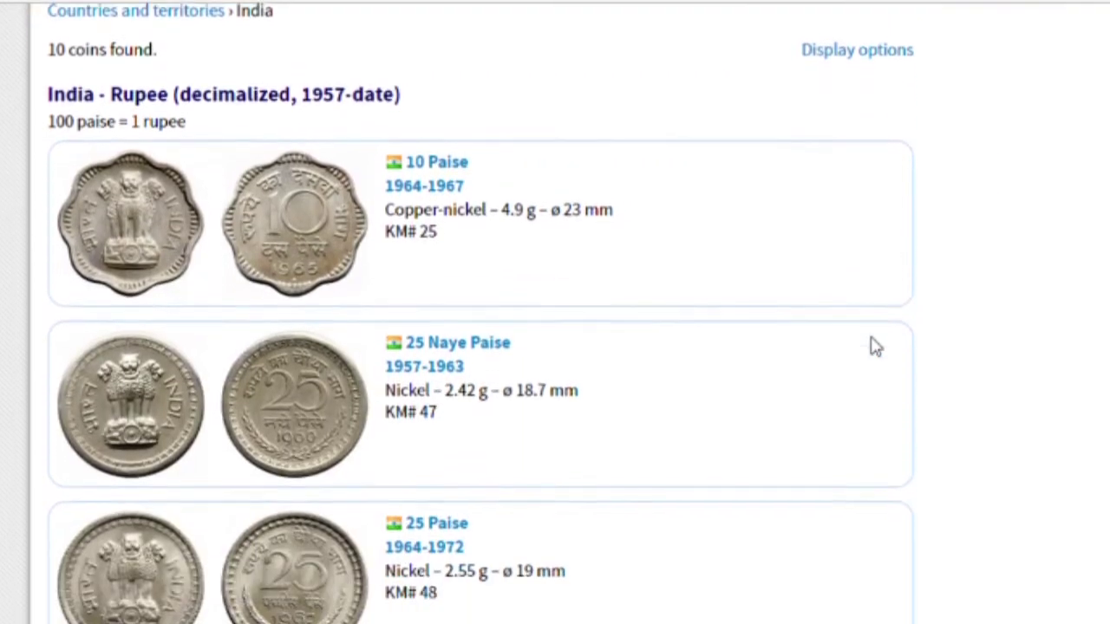
scroll(874, 347, down, 2)
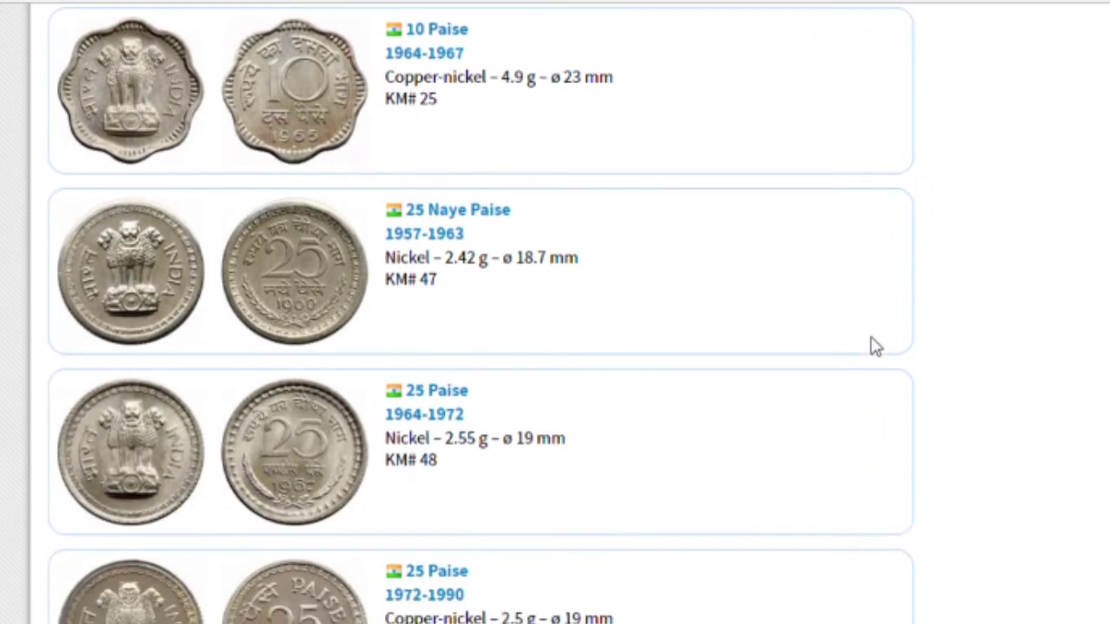
scroll(874, 347, down, 5)
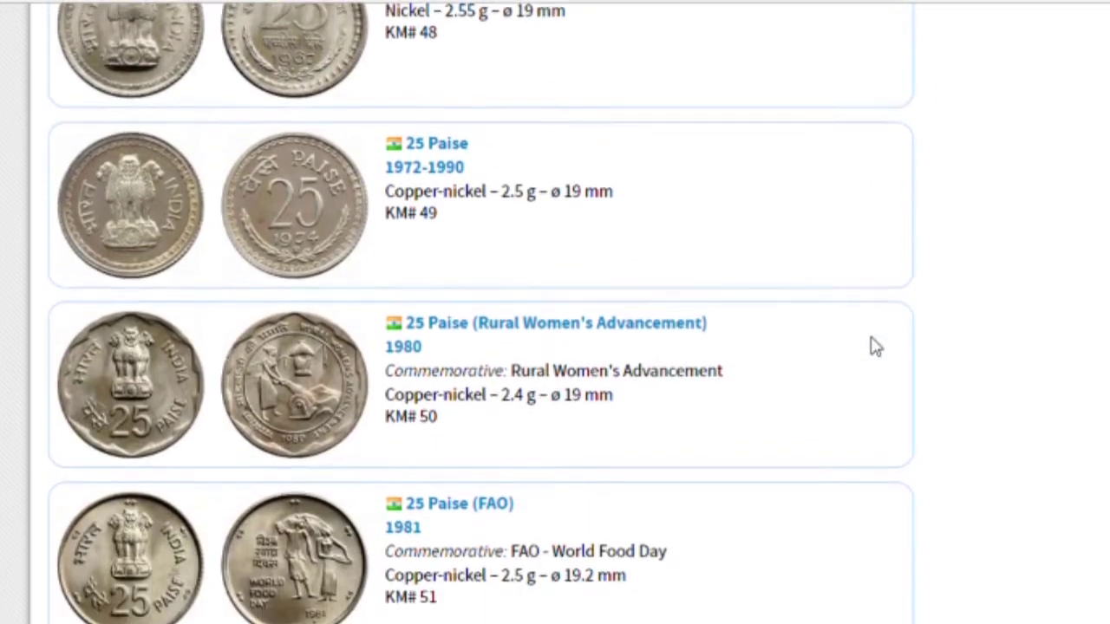
scroll(874, 347, down, 1)
scroll(872, 344, up, 6)
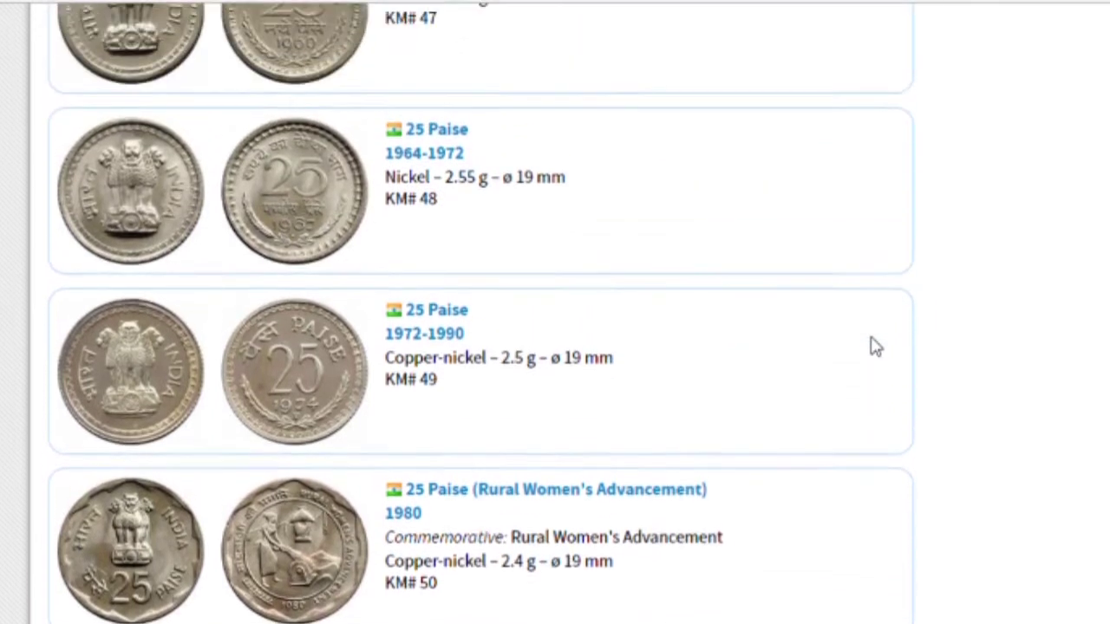
scroll(872, 344, down, 9)
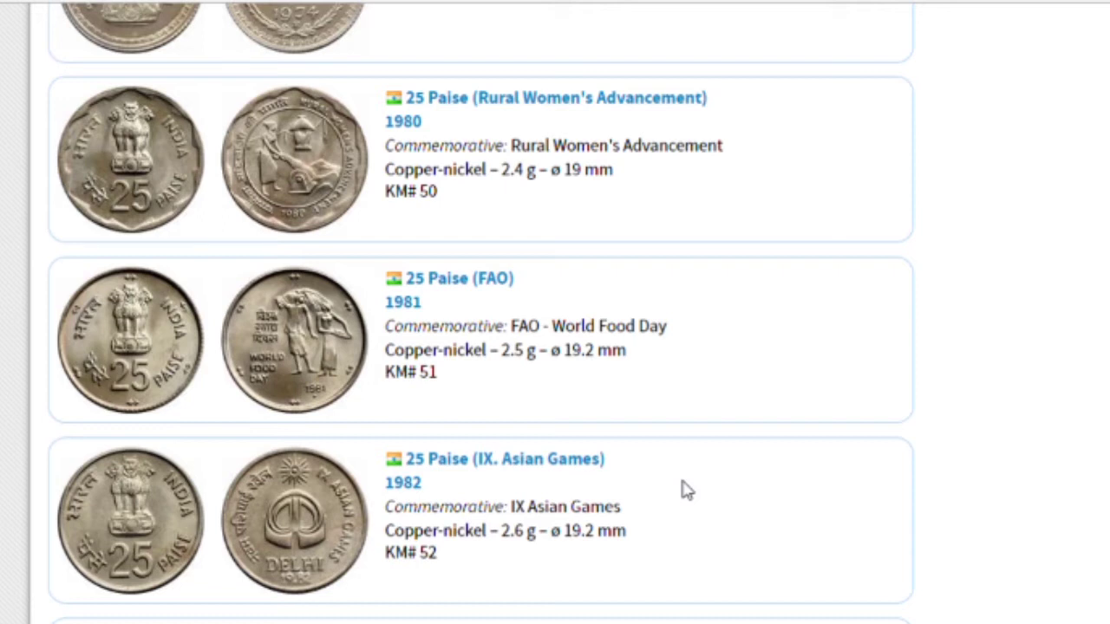
scroll(682, 490, down, 8)
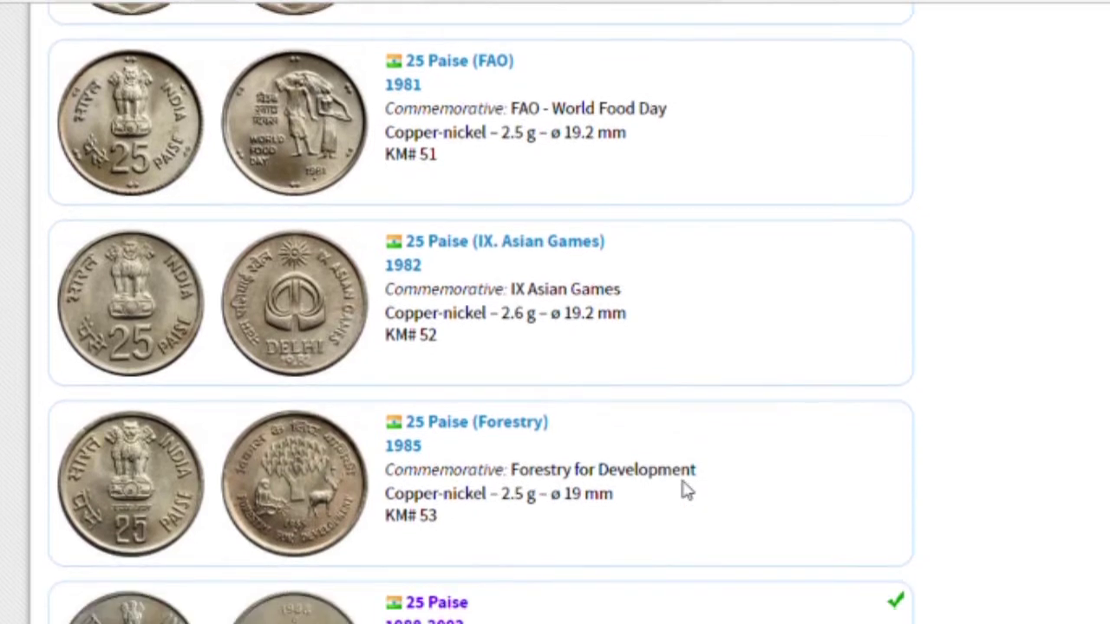
scroll(685, 488, down, 2)
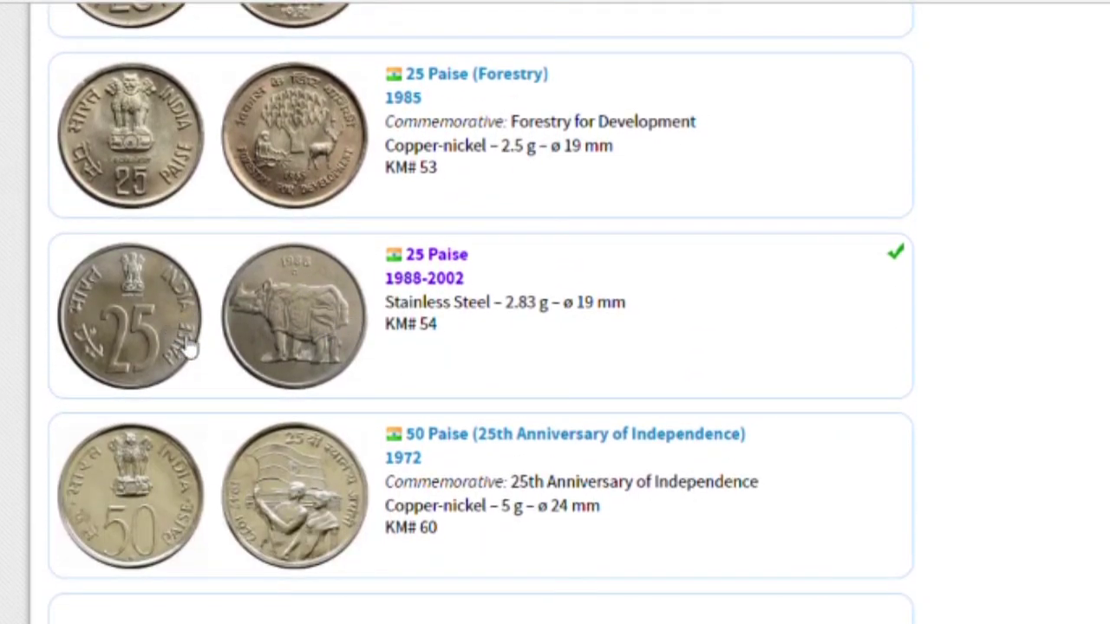
- Open the 25 Paise 1988-2002 coin page and scroll to its features
click(438, 260)
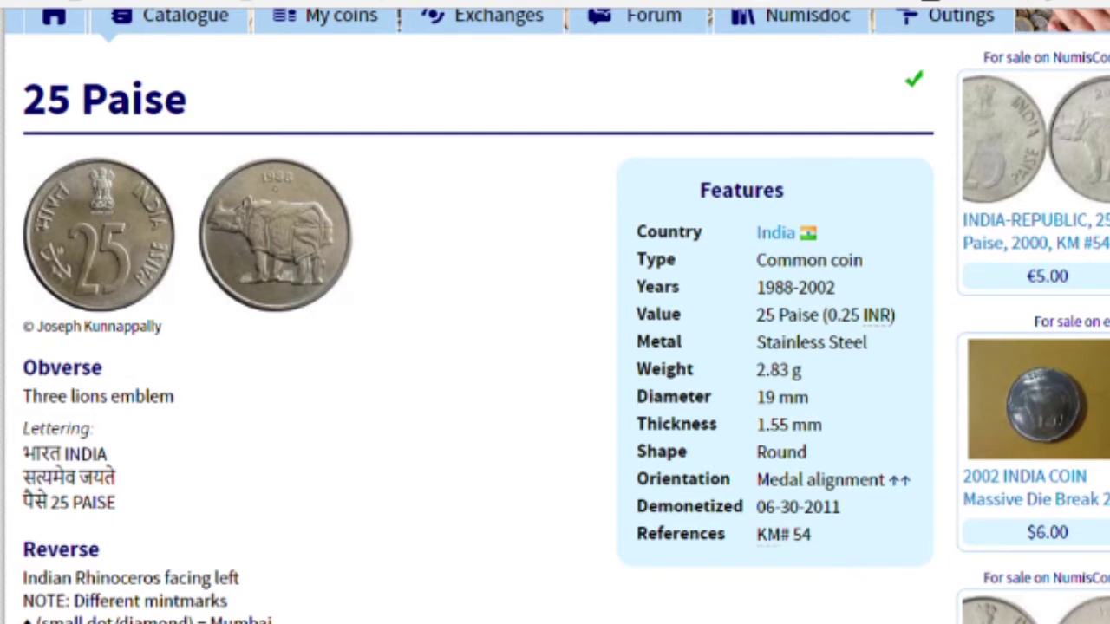
scroll(555, 312, down, 2)
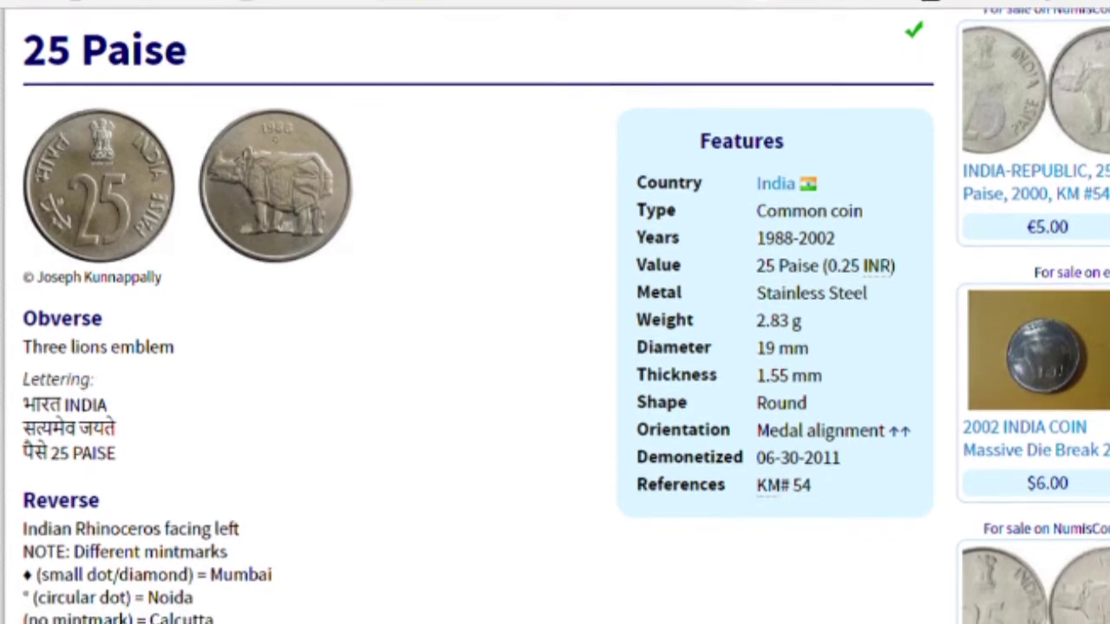